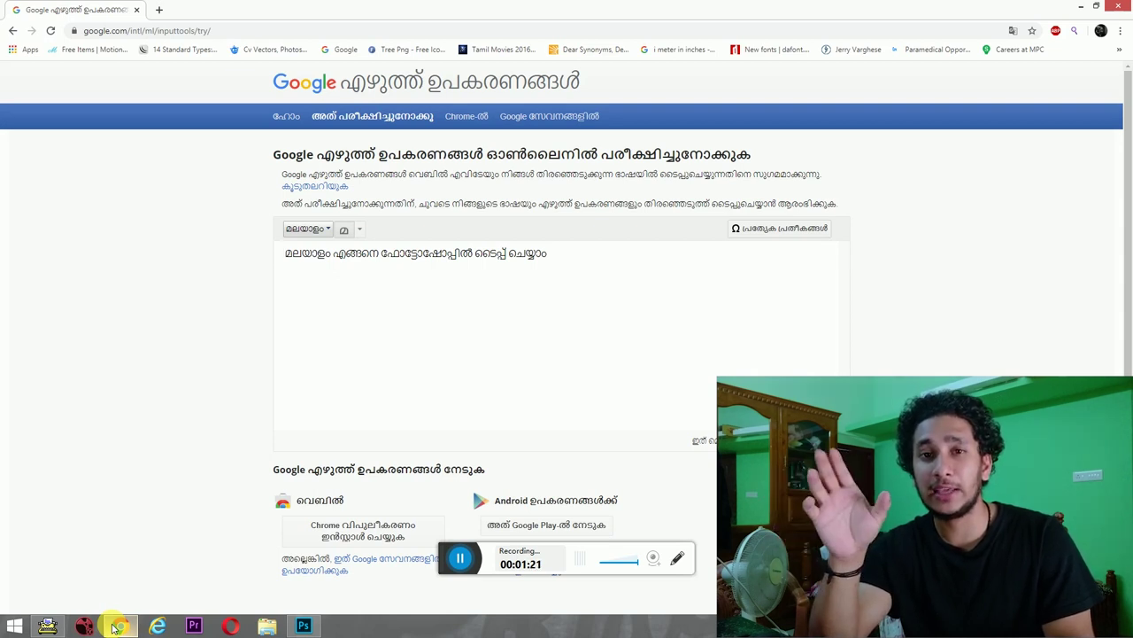
# Step: Copy the whole Malayalam sentence from the Google Input Tools text box
pyautogui.click(48, 624)
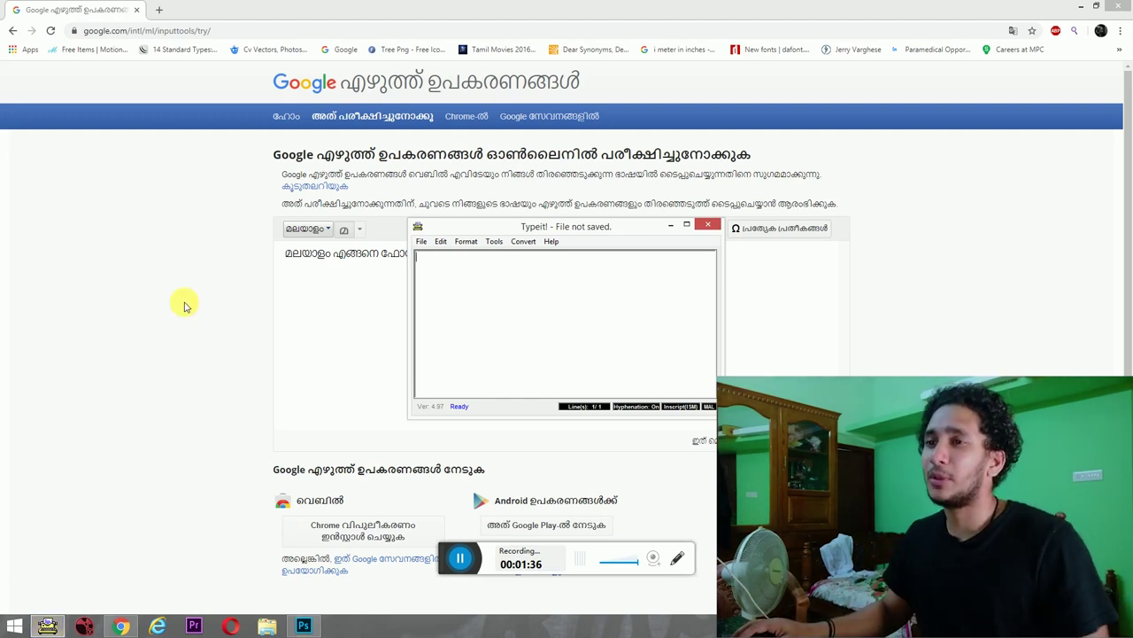
pyautogui.click(325, 311)
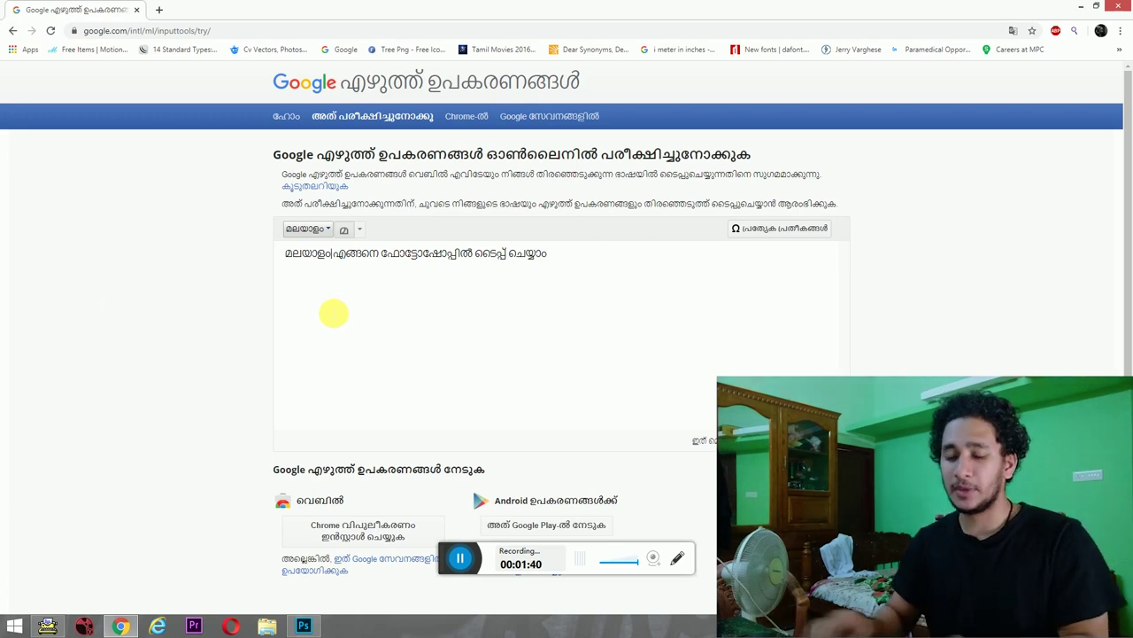
pyautogui.hotkey('ctrl', 'a')
pyautogui.hotkey('ctrl', 'c')
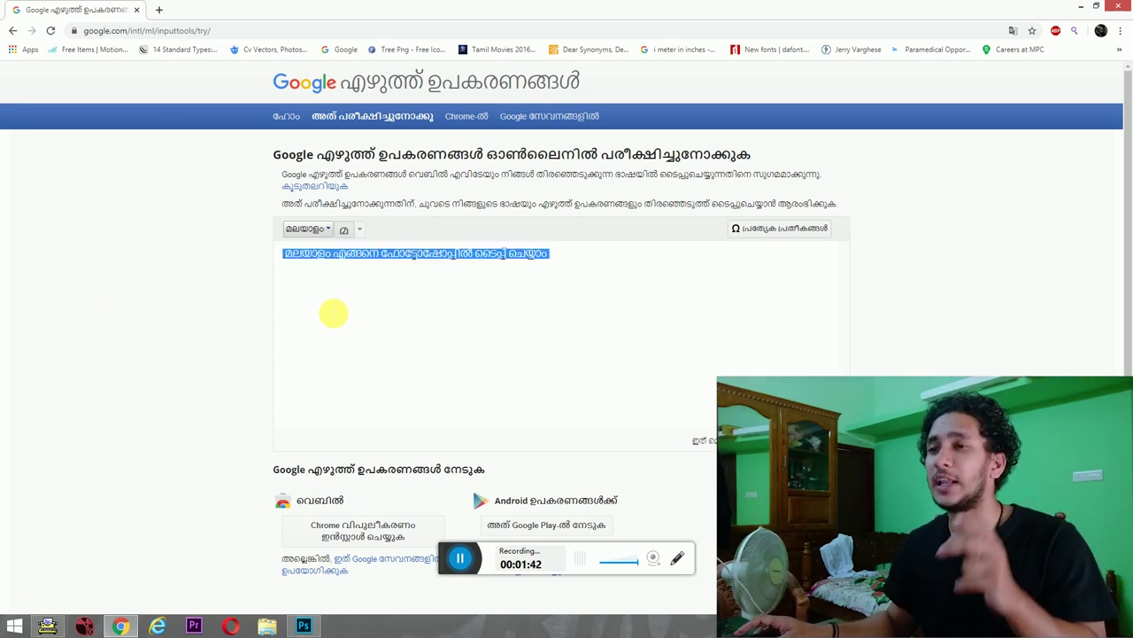
# Step: Switch to Typeit! and paste the copied Malayalam sentence in, converting it from Unicode
pyautogui.click(48, 623)
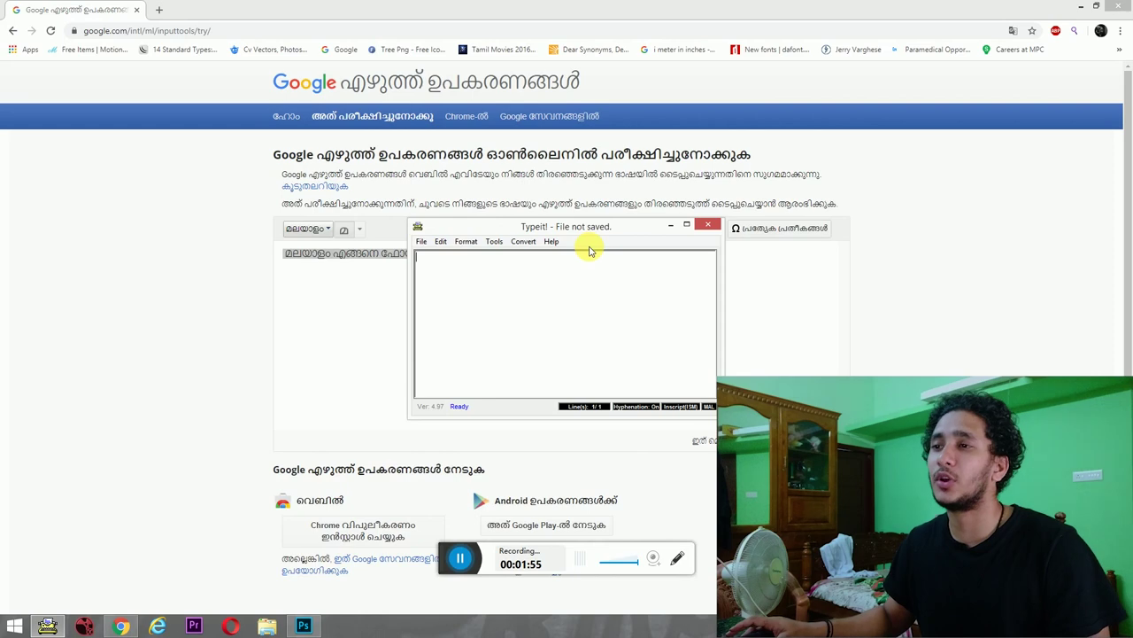
pyautogui.click(522, 247)
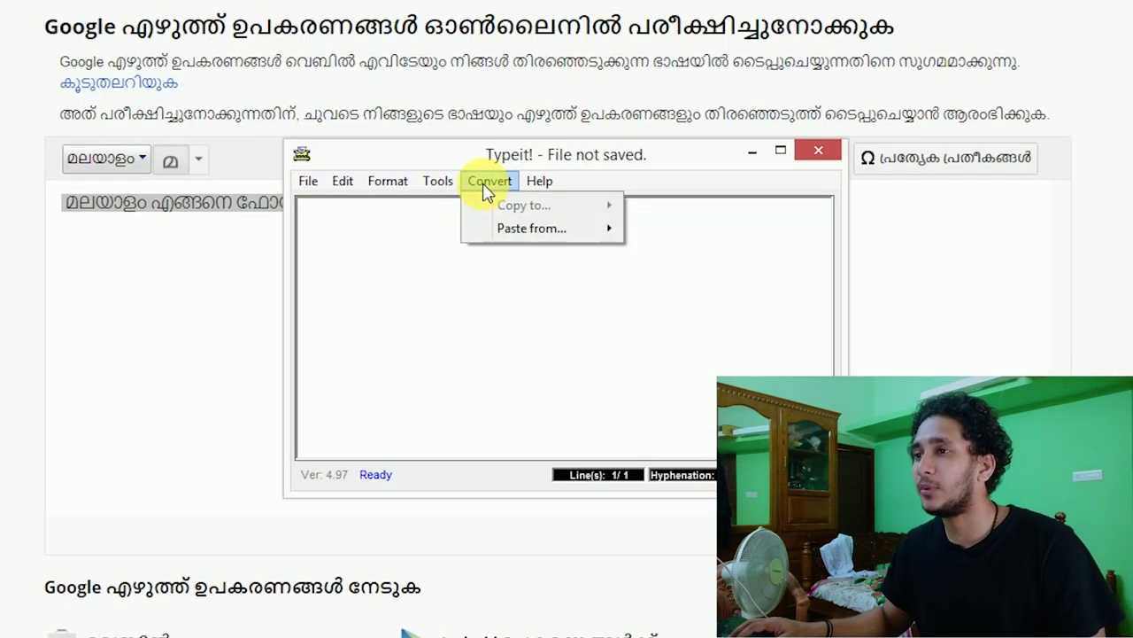
pyautogui.moveTo(500, 230)
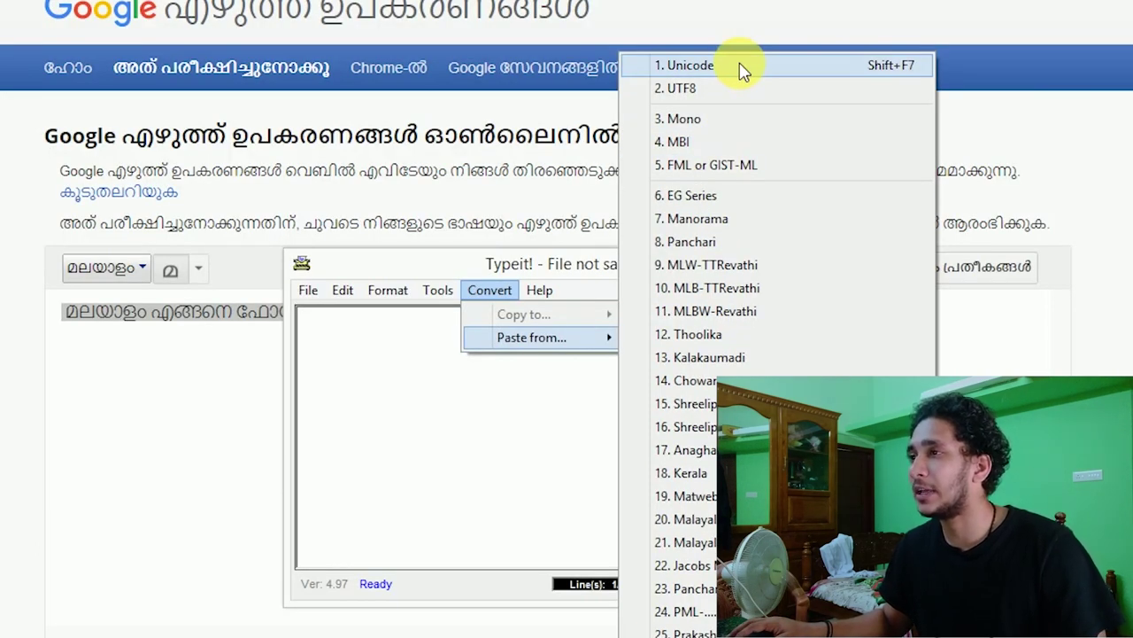
pyautogui.click(742, 69)
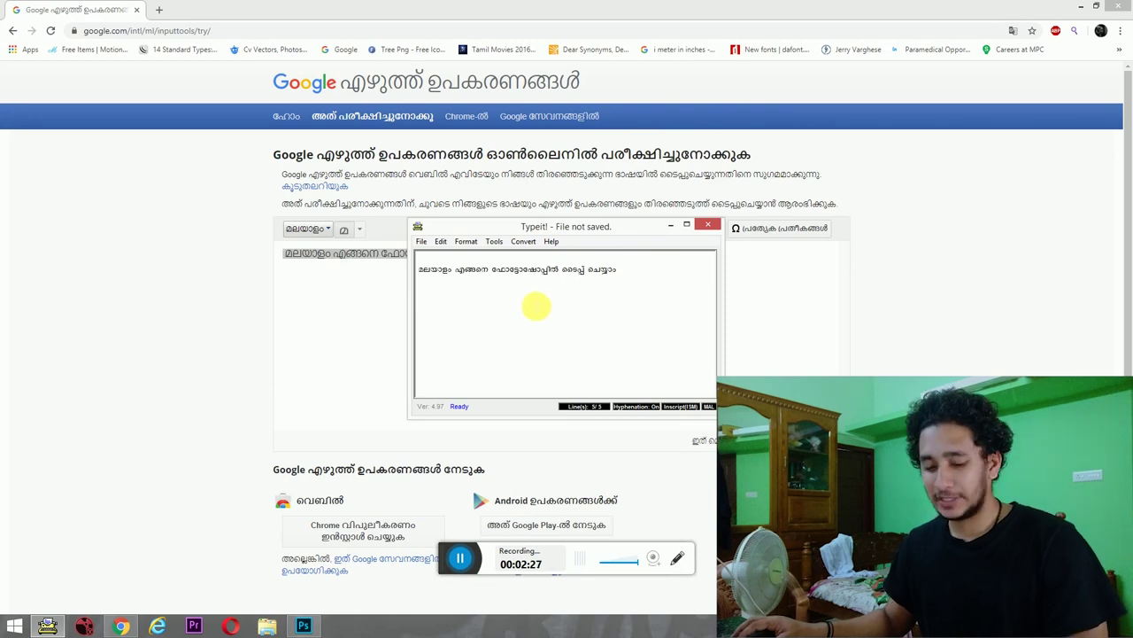
# Step: Copy all of the text in Typeit! converted to FML encoding and dismiss the confirmation message
pyautogui.hotkey('ctrl', 'a')
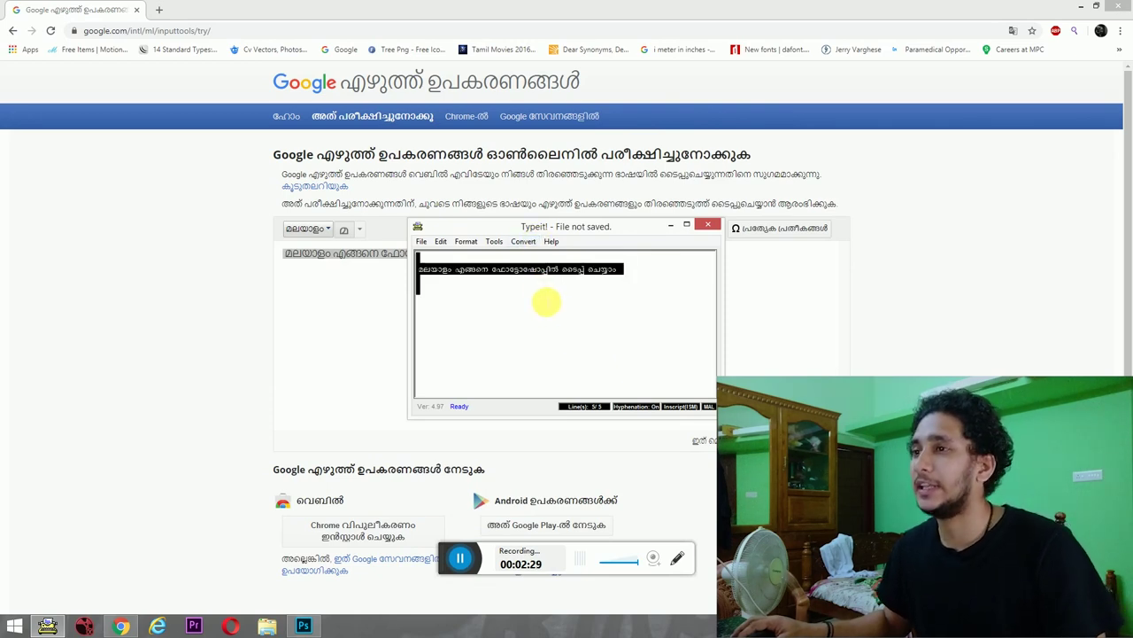
pyautogui.click(524, 240)
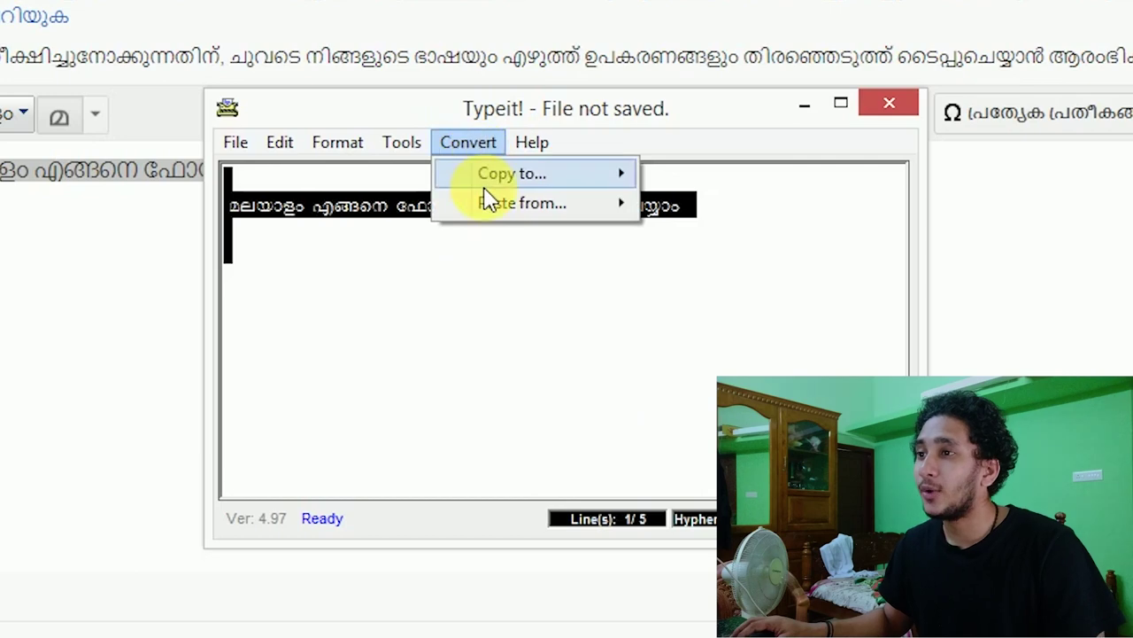
pyautogui.moveTo(484, 188)
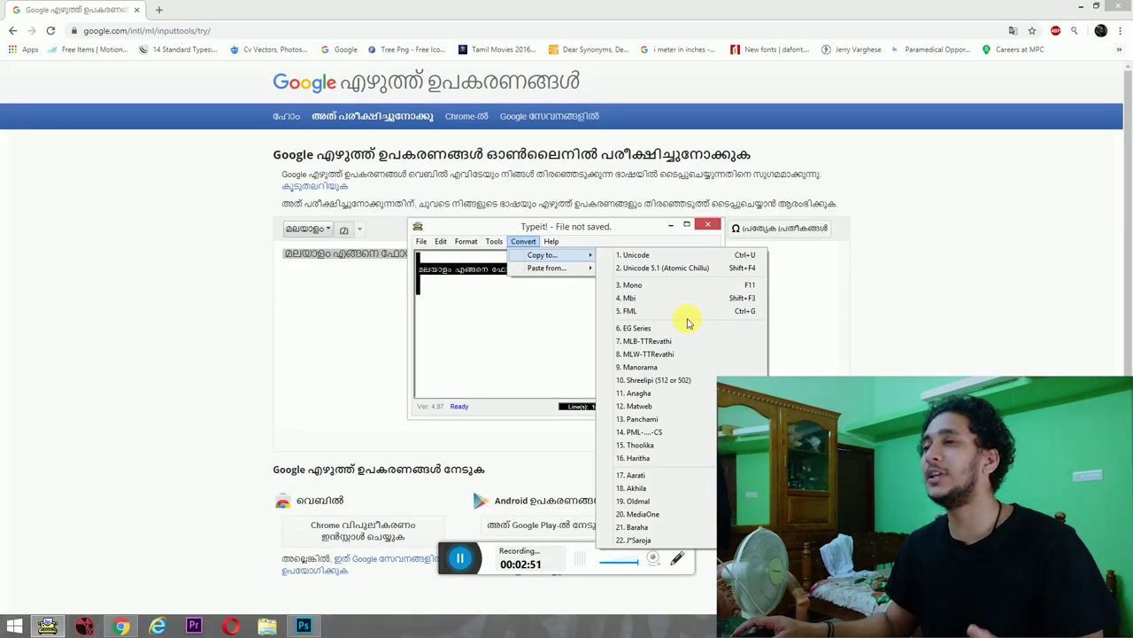
pyautogui.click(678, 313)
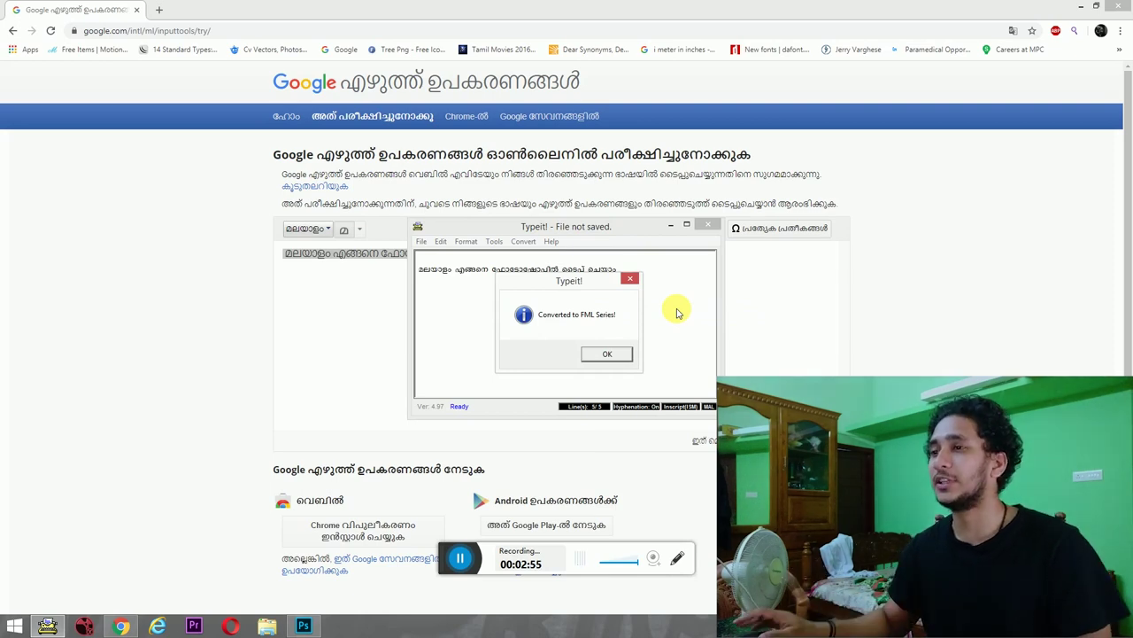
pyautogui.click(607, 351)
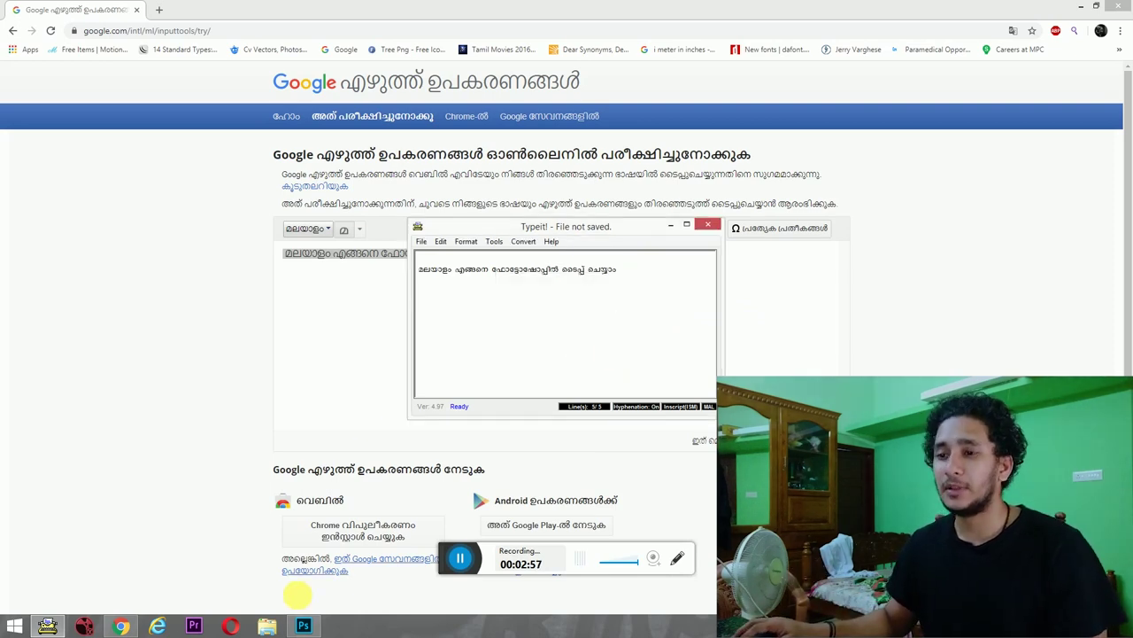
# Step: Switch to Photoshop and paste the FML-converted text as a new text layer on the blank canvas
pyautogui.click(303, 626)
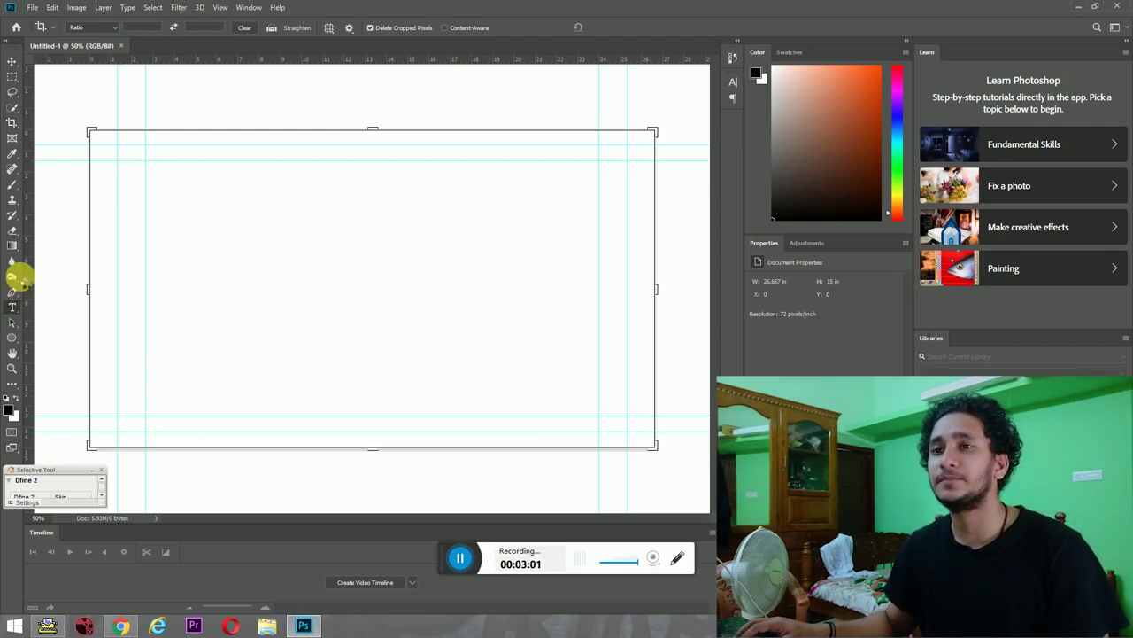
pyautogui.click(11, 307)
pyautogui.click(259, 286)
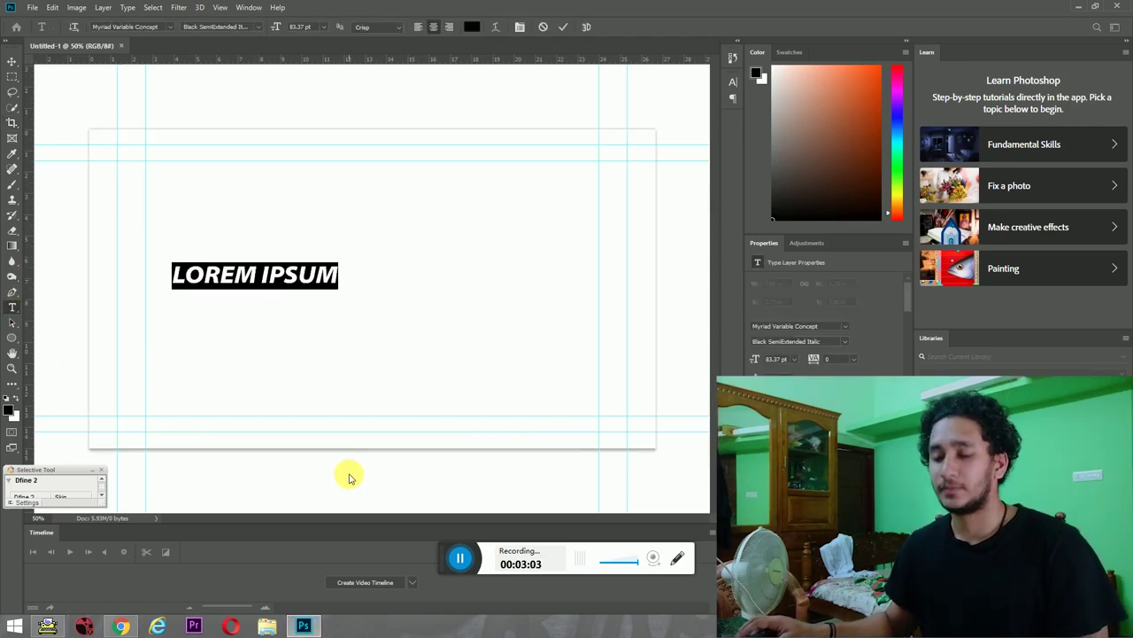
pyautogui.write('V F§S\\ T^MT«MTJM NÂ SSS V SN¿MW')
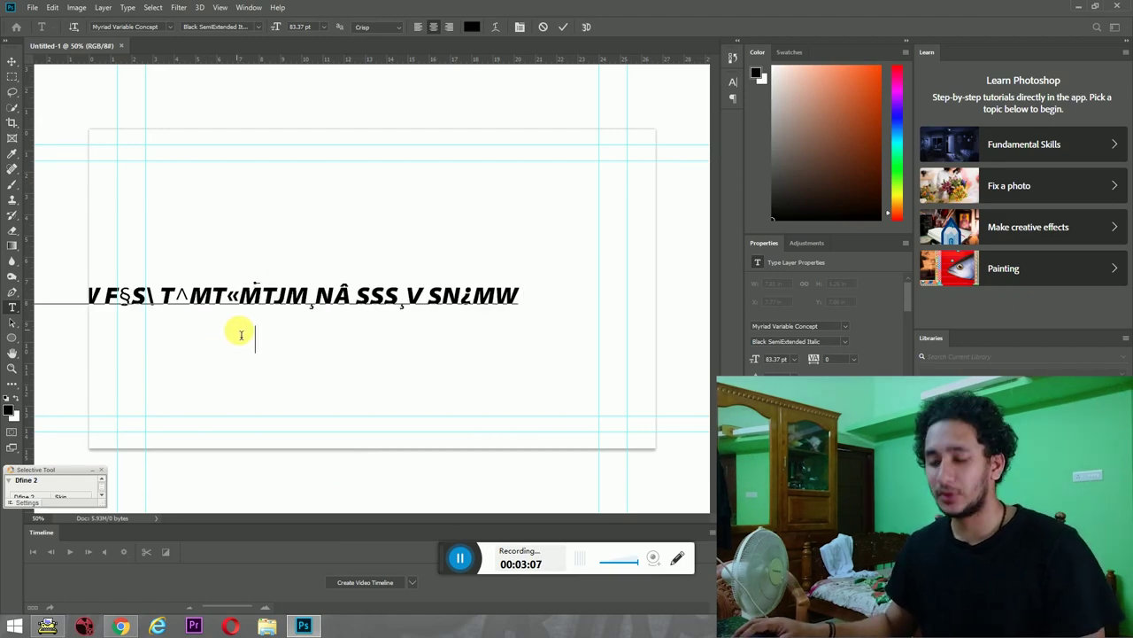
# Step: Set the font of all the pasted text to FML-Indulekha Bold
pyautogui.press('ctrl')
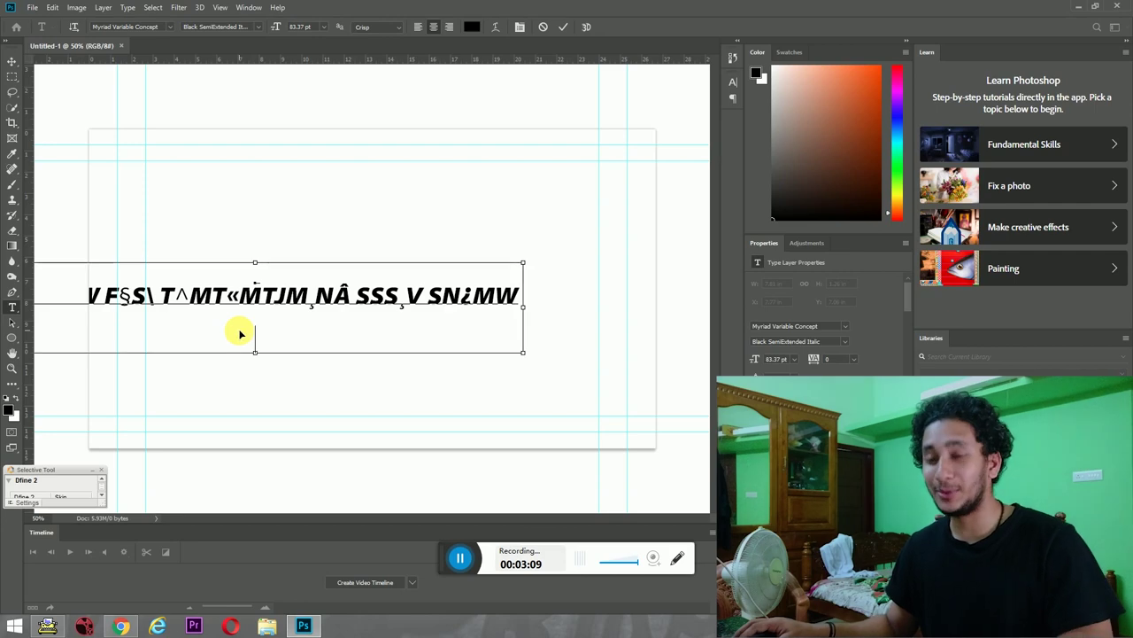
pyautogui.hotkey('ctrl', 'a')
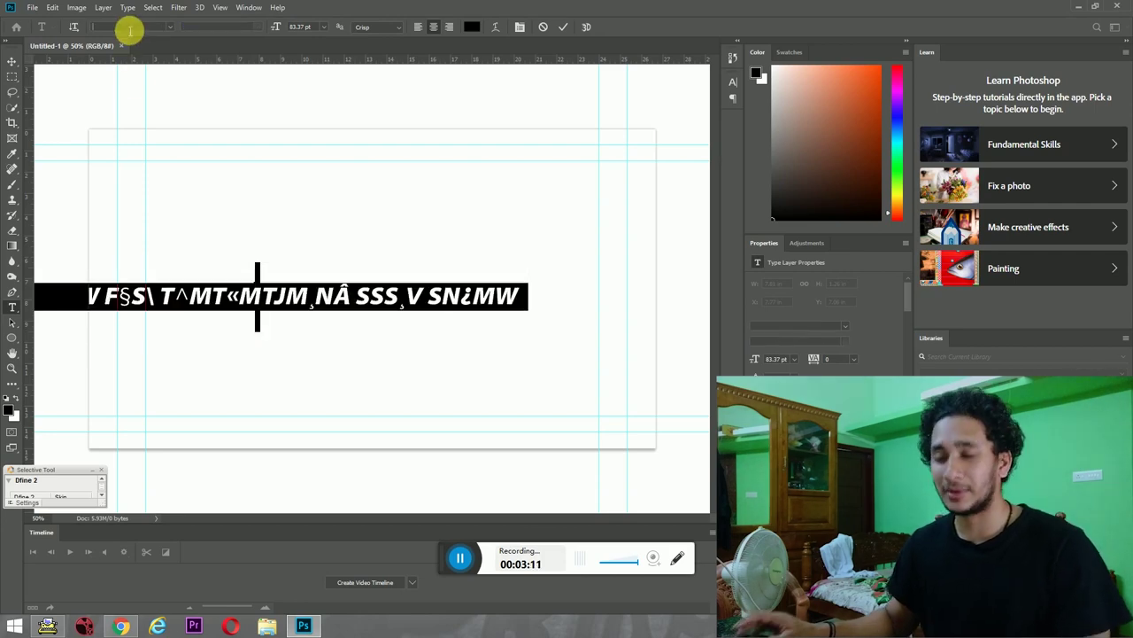
pyautogui.click(130, 31)
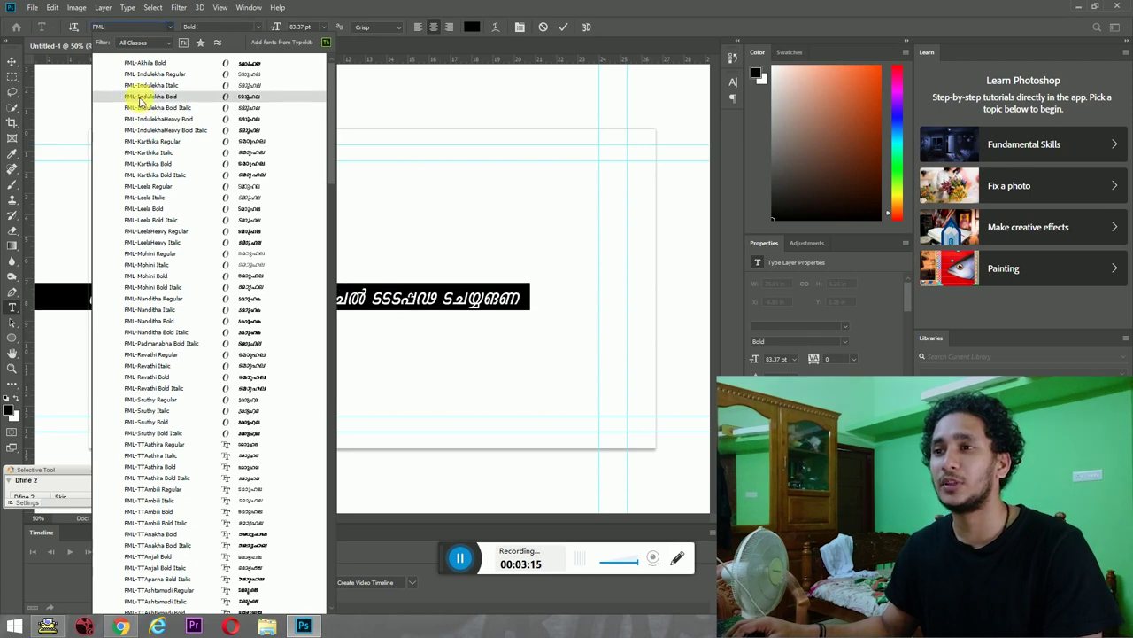
pyautogui.click(139, 100)
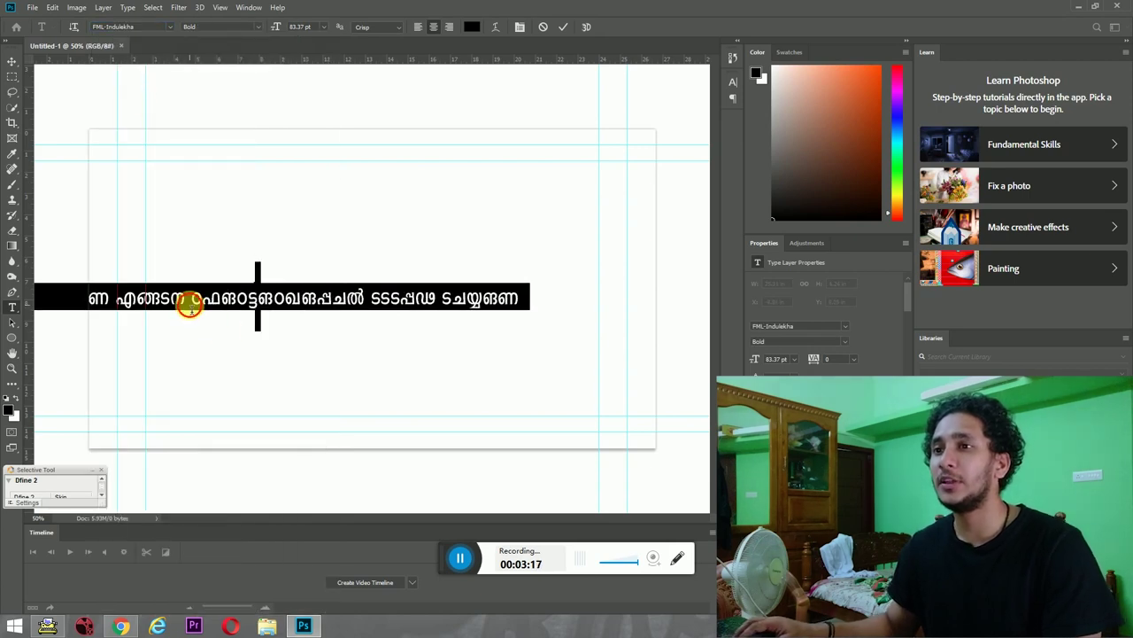
# Step: Break the text into two lines before its third word and move it to mid-canvas, about X 5.5 in, Y 4.9 in
pyautogui.click(193, 303)
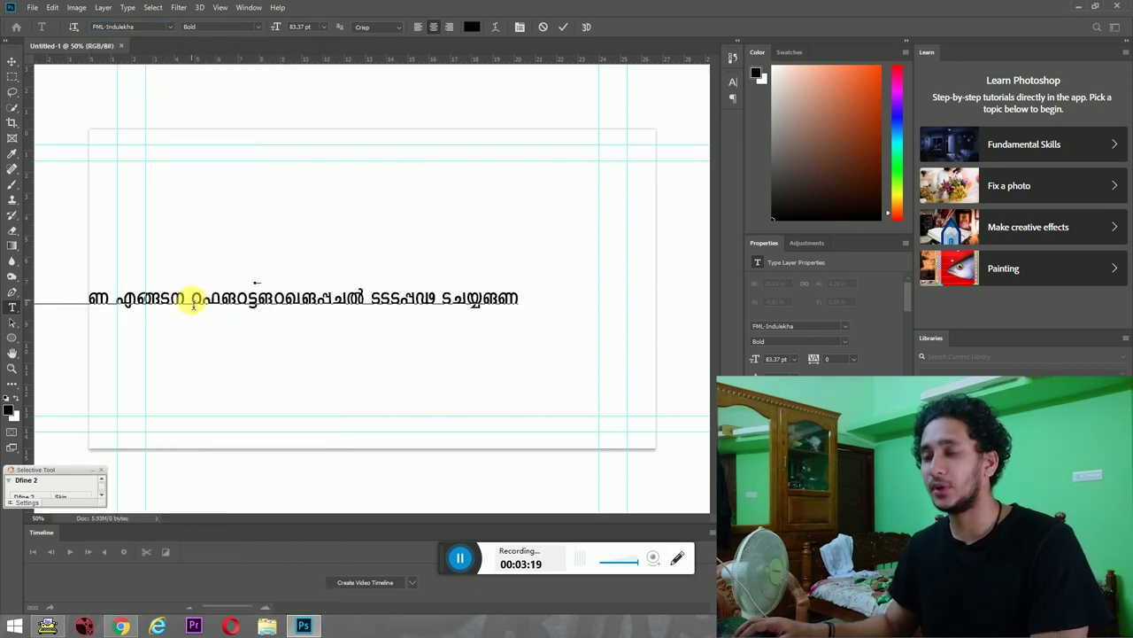
pyautogui.press('Return')
pyautogui.click(12, 63)
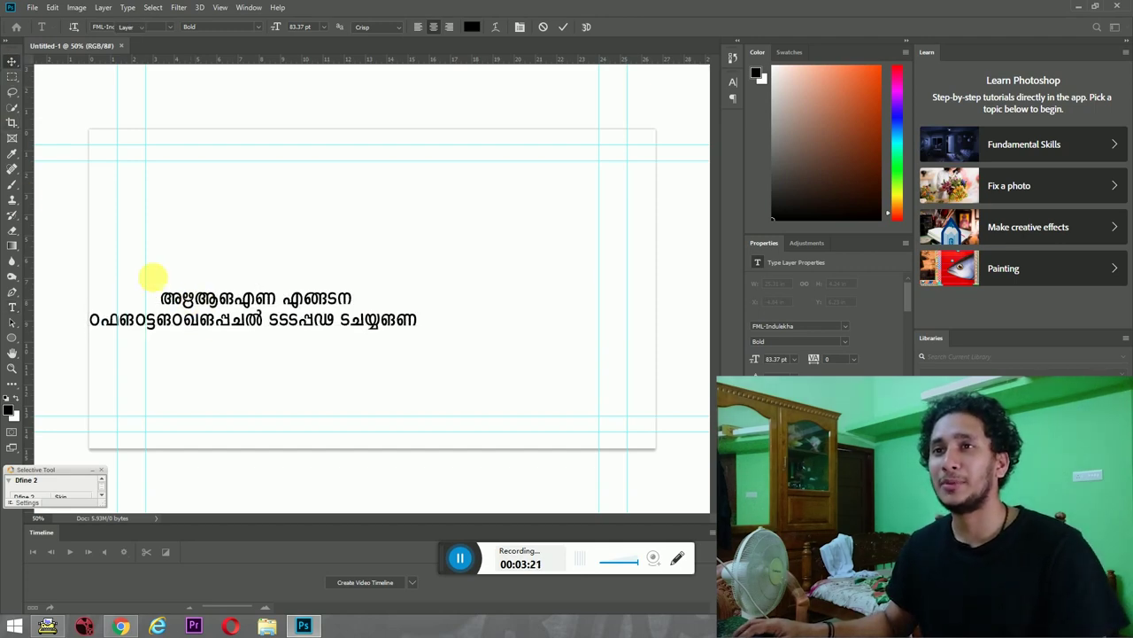
pyautogui.moveTo(224, 326); pyautogui.dragTo(342, 299)
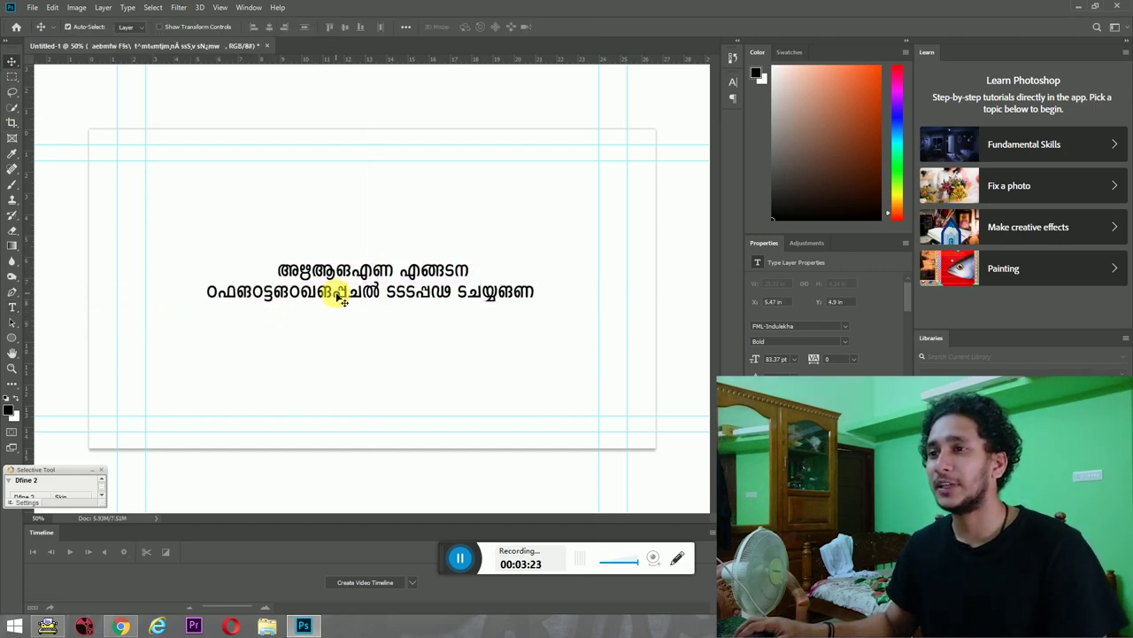
# Step: Turn off All Caps for the entire text through its character settings
pyautogui.doubleClick(342, 298)
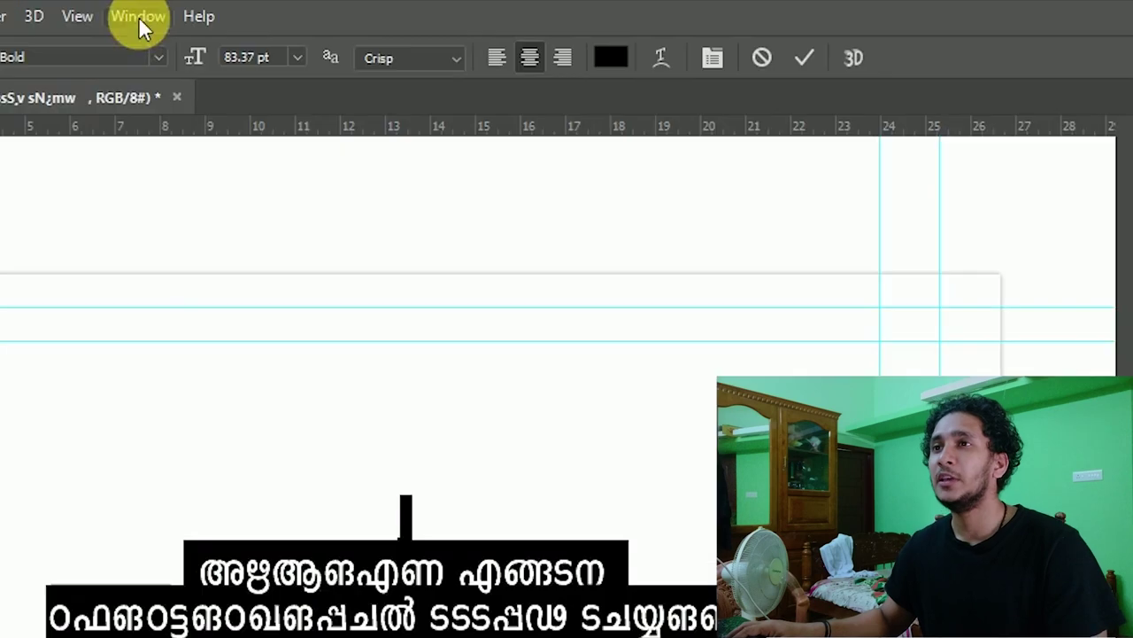
pyautogui.click(252, 8)
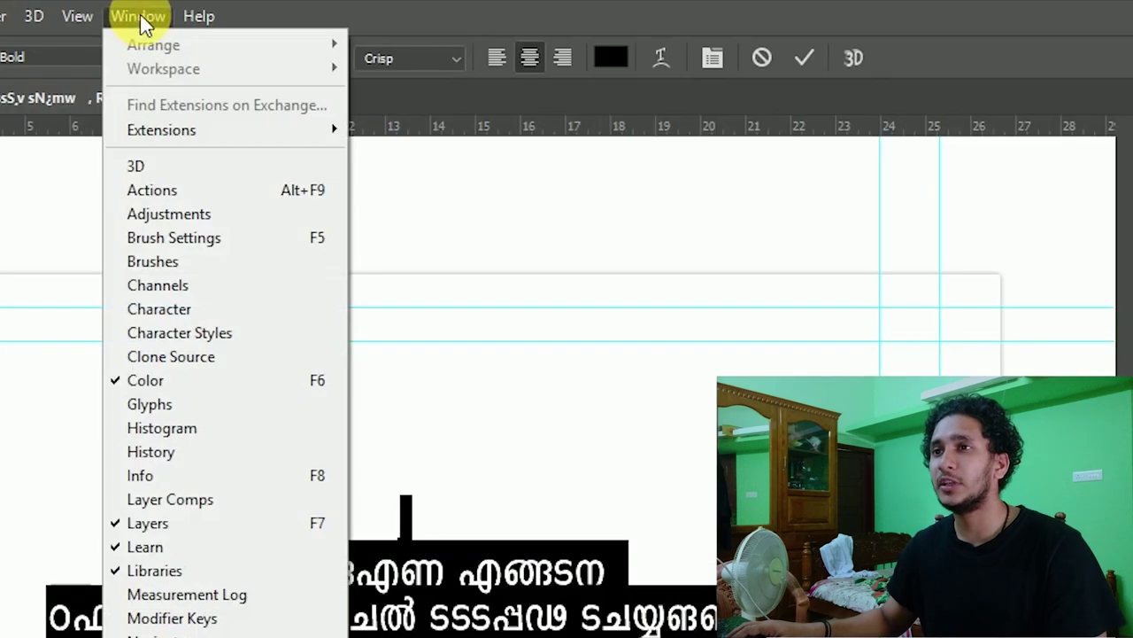
pyautogui.click(221, 319)
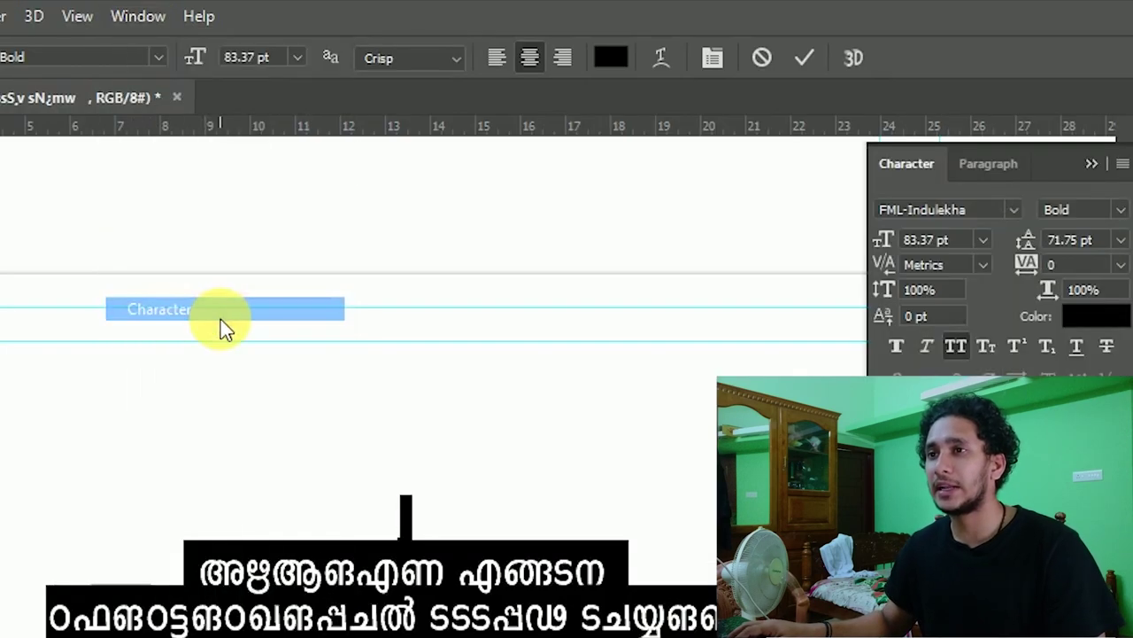
pyautogui.click(951, 345)
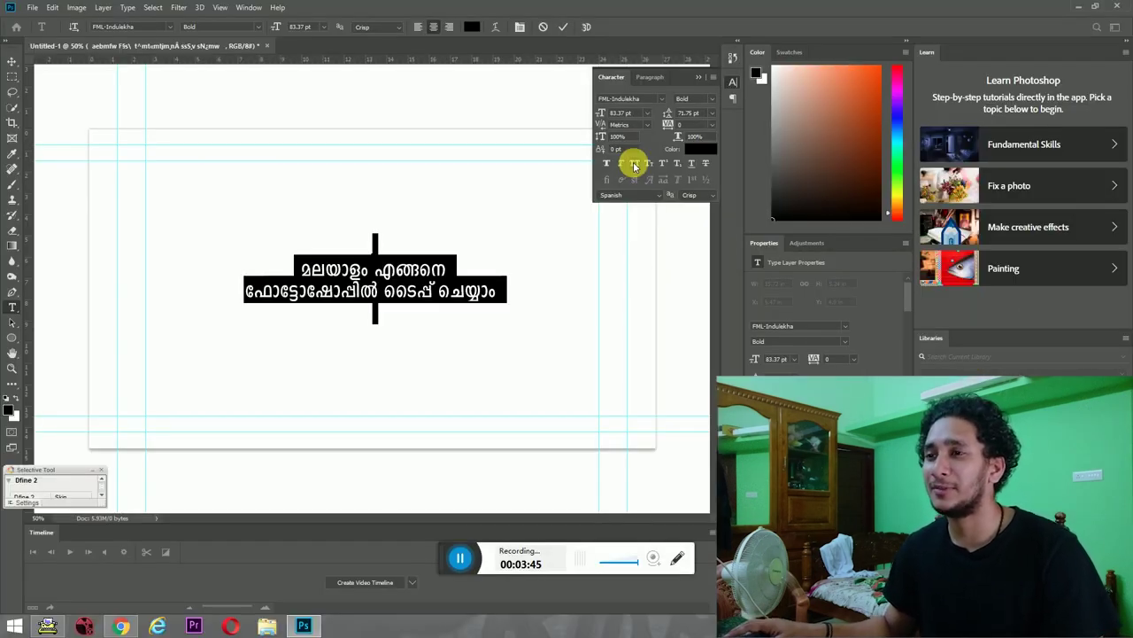
# Step: Preview the FML fonts on the selected text, going through Karthika, Mohini and Nanditha styles to FML-Padmanabha Bold Italic
pyautogui.click(626, 98)
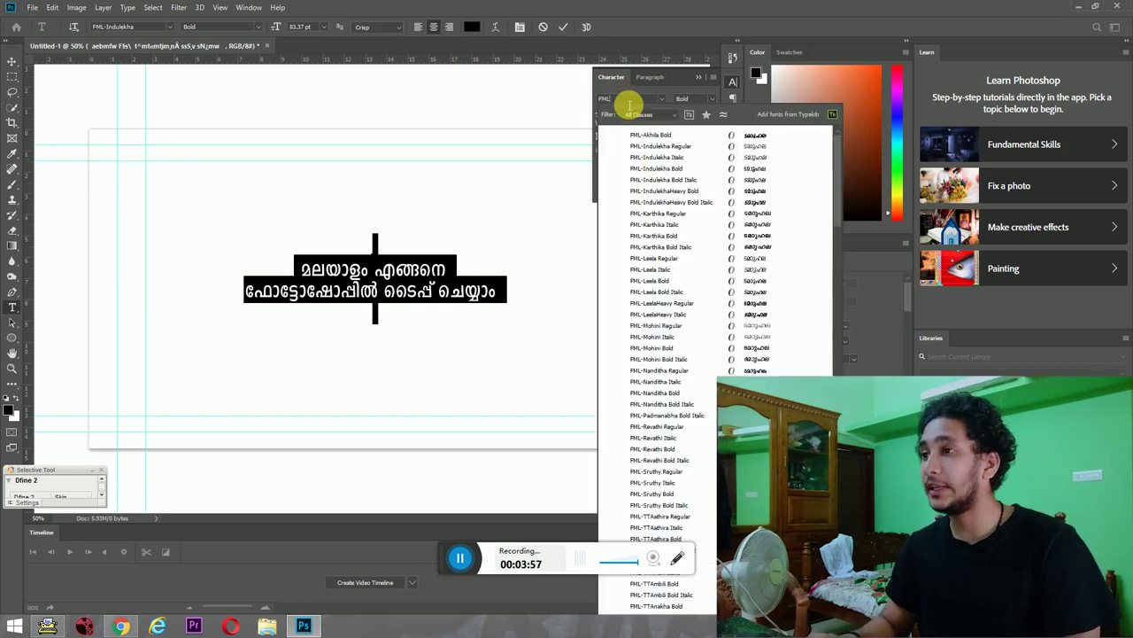
pyautogui.press('Down')
pyautogui.press('Down')
pyautogui.press('Down')
pyautogui.press('Down')
pyautogui.press('Down')
pyautogui.press('Down')
pyautogui.press('Down')
pyautogui.press('Down')
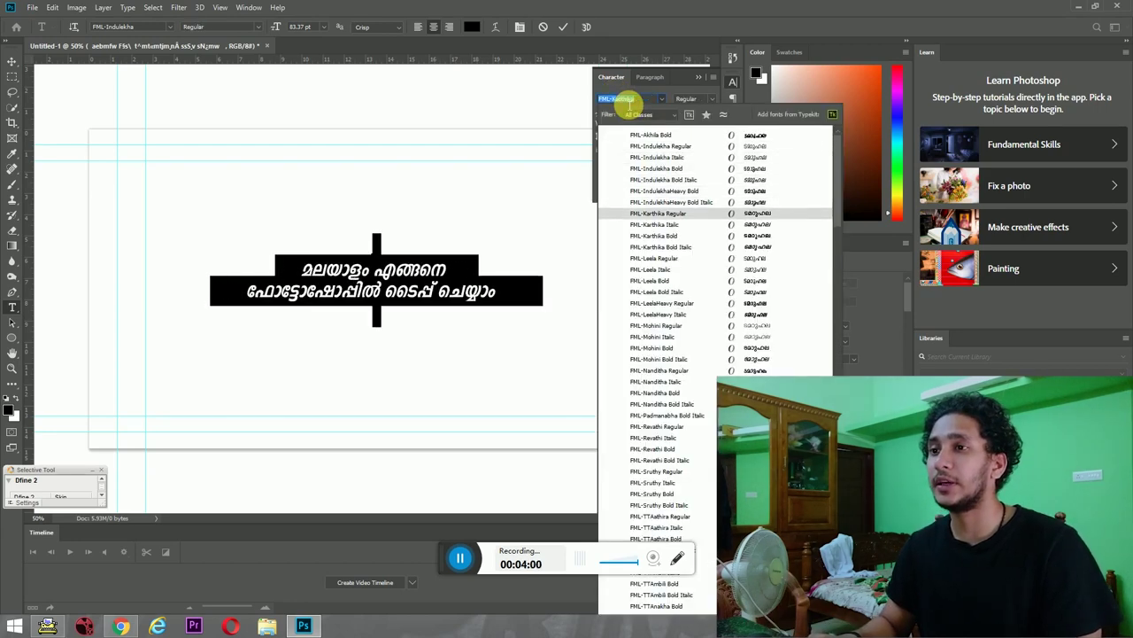
pyautogui.press('Down')
pyautogui.press('Down')
pyautogui.press('Down')
pyautogui.press('Down')
pyautogui.press('Down')
pyautogui.press('Down')
pyautogui.press('Down')
pyautogui.press('Down')
pyautogui.press('Down')
pyautogui.press('Down')
pyautogui.press('Down')
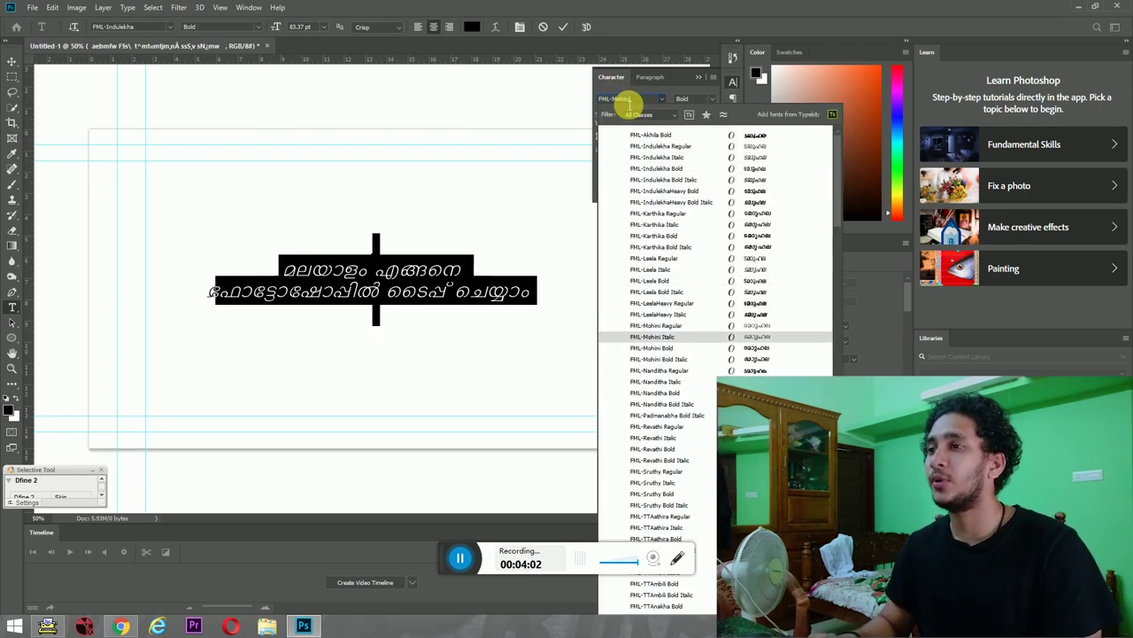
pyautogui.press('Down')
pyautogui.press('Down')
pyautogui.press('Down')
pyautogui.press('Down')
pyautogui.press('Down')
pyautogui.press('Down')
pyautogui.press('Down')
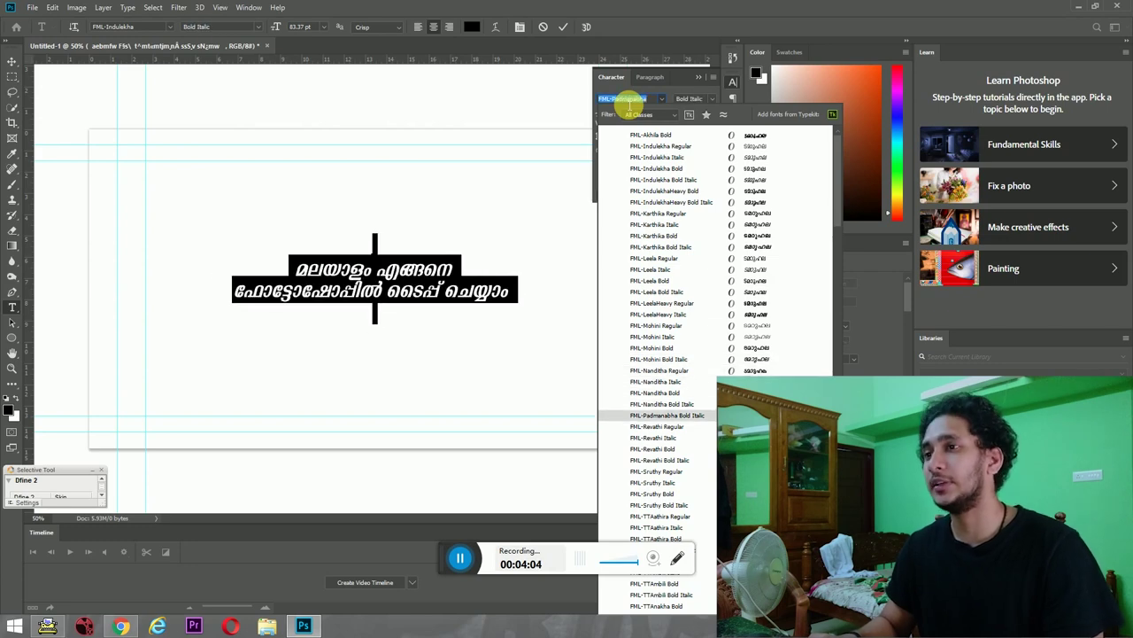
pyautogui.press('Down')
pyautogui.press('Up')
pyautogui.press('Up')
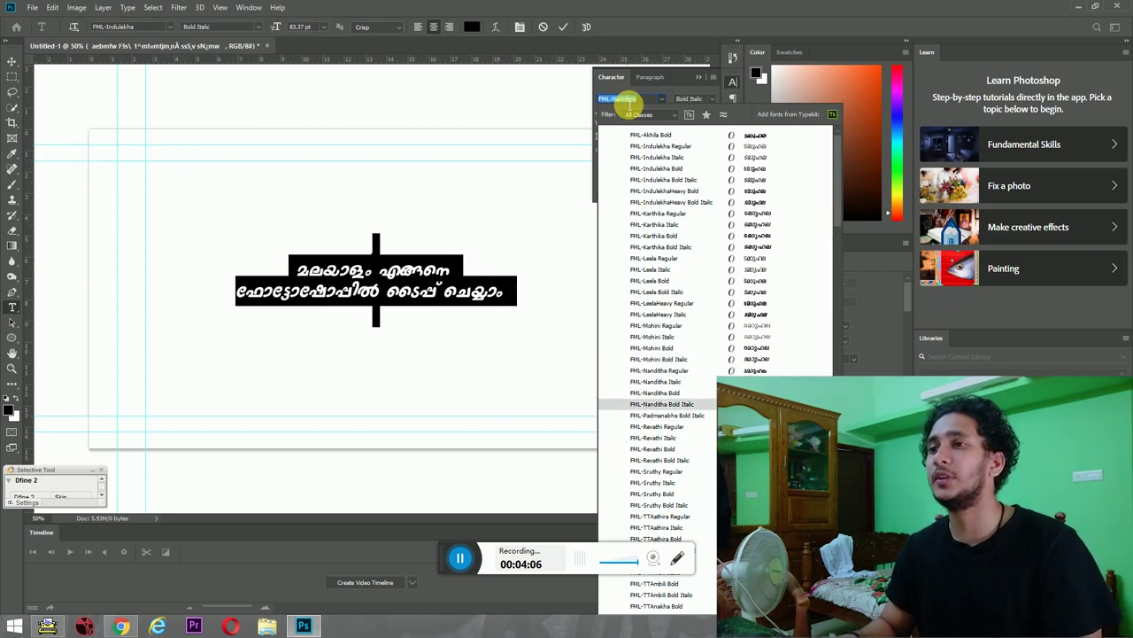
pyautogui.press('Down')
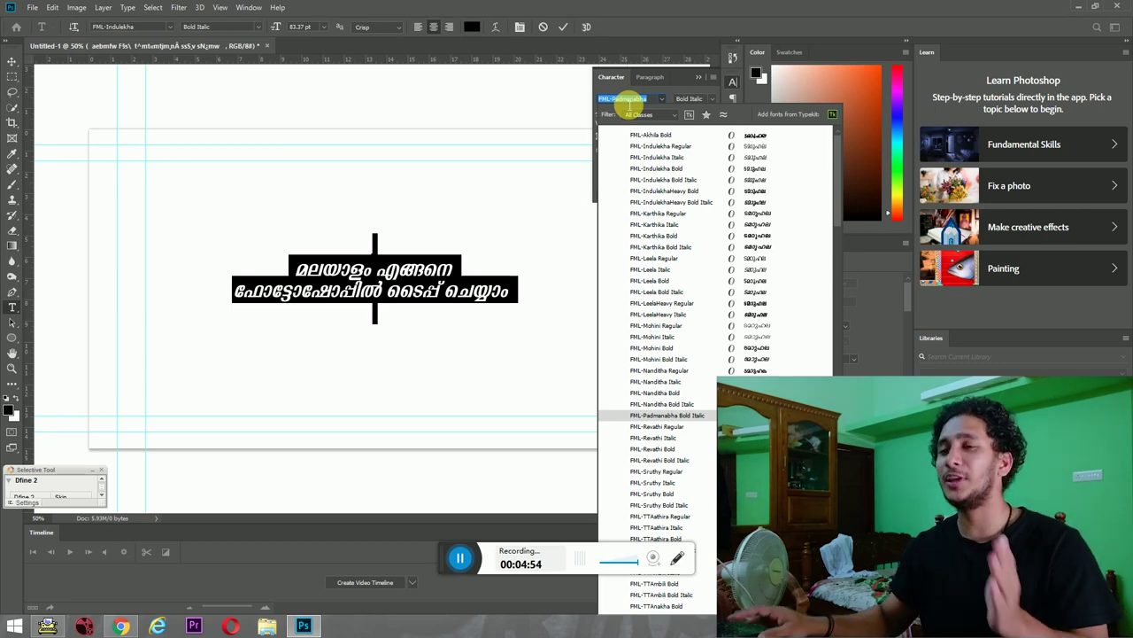
pyautogui.hotkey('alt', 'Tab')
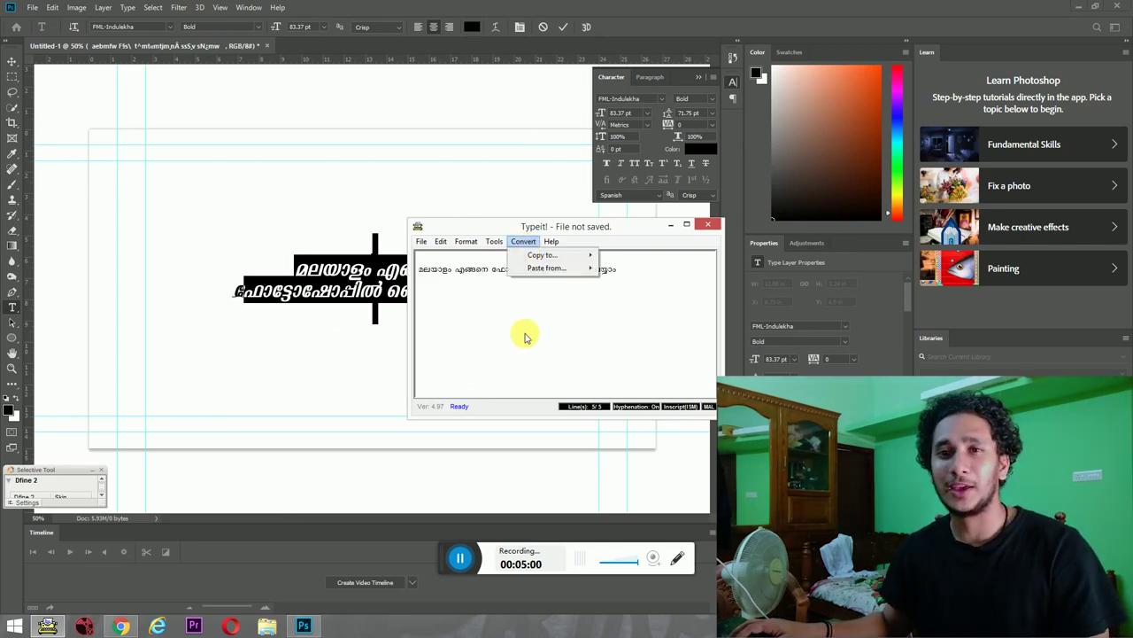
pyautogui.click(526, 330)
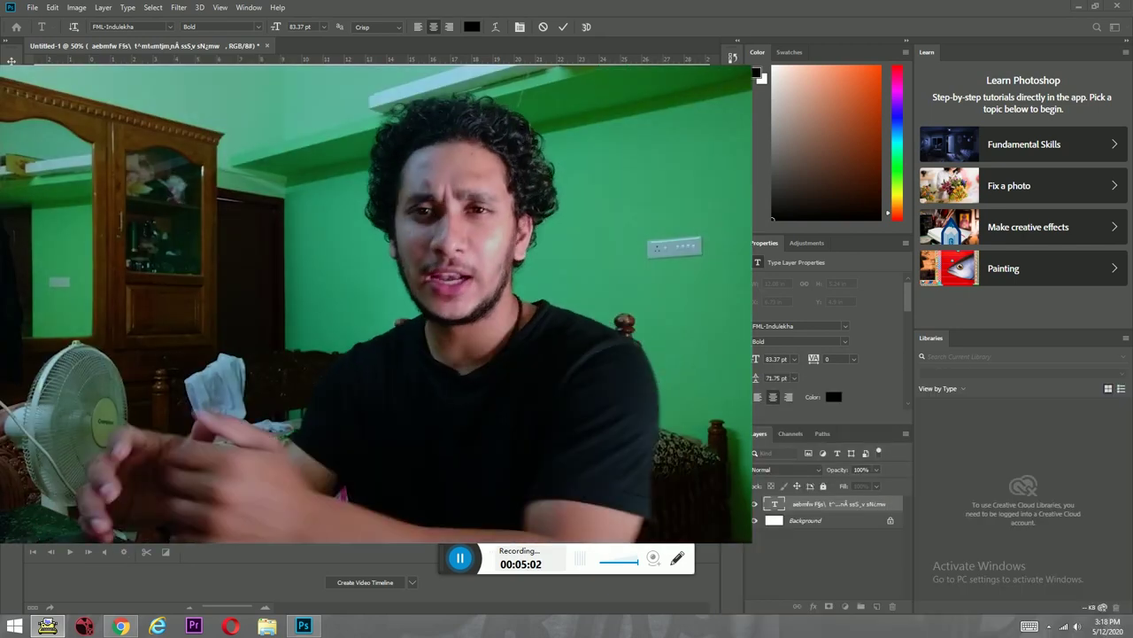